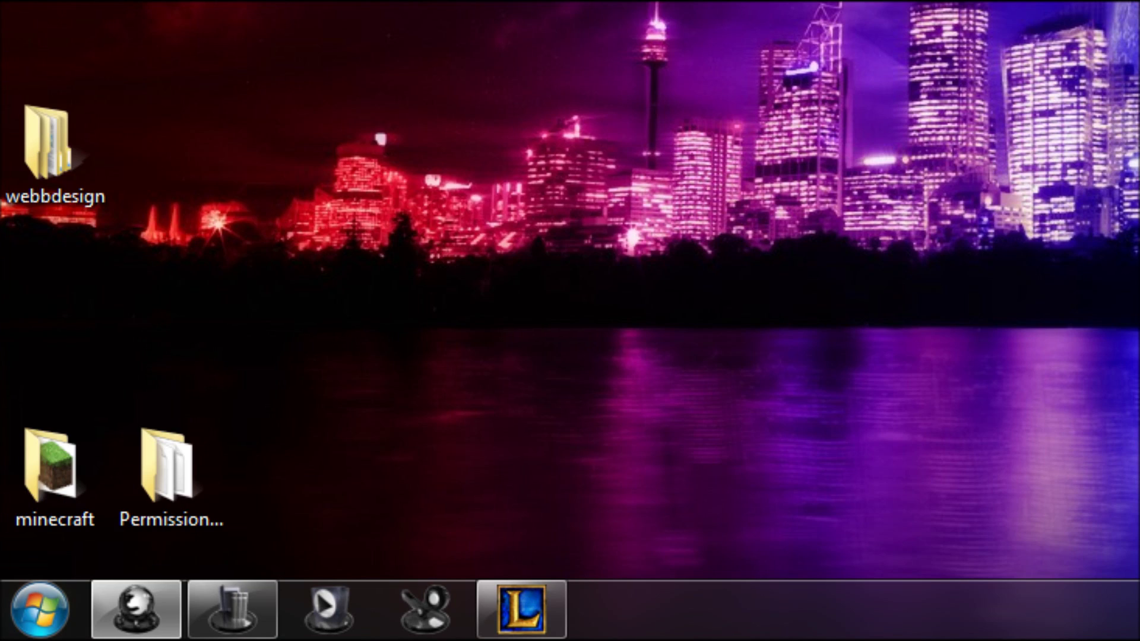
- Launch Registry Editor by searching 'regedit' from the Start menu
key(super)
click(135, 533)
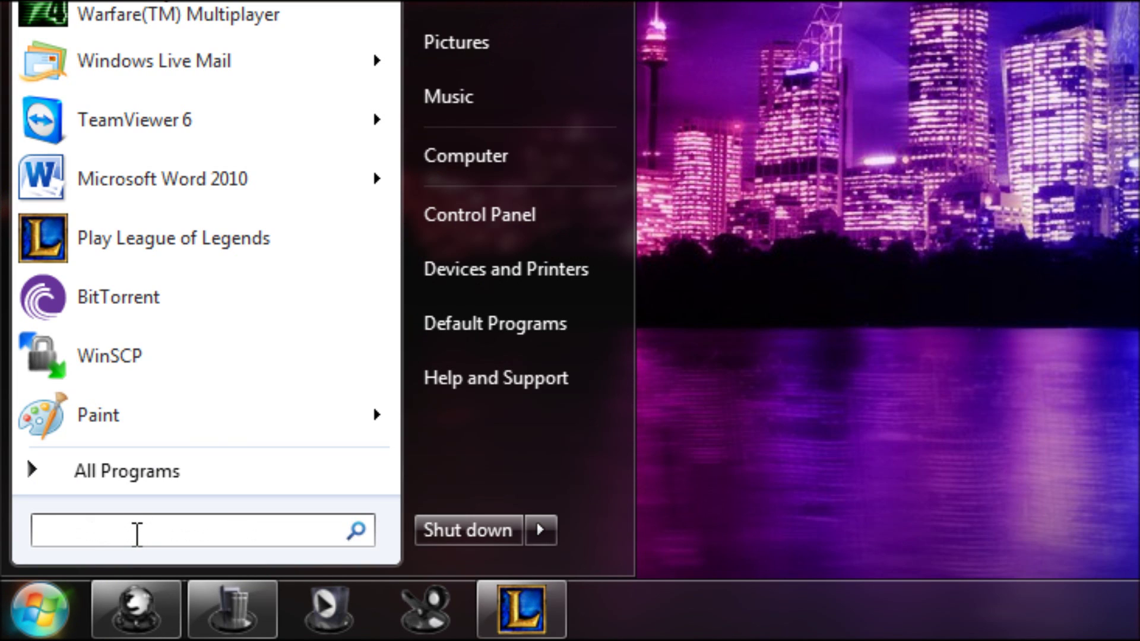
text(regedit)
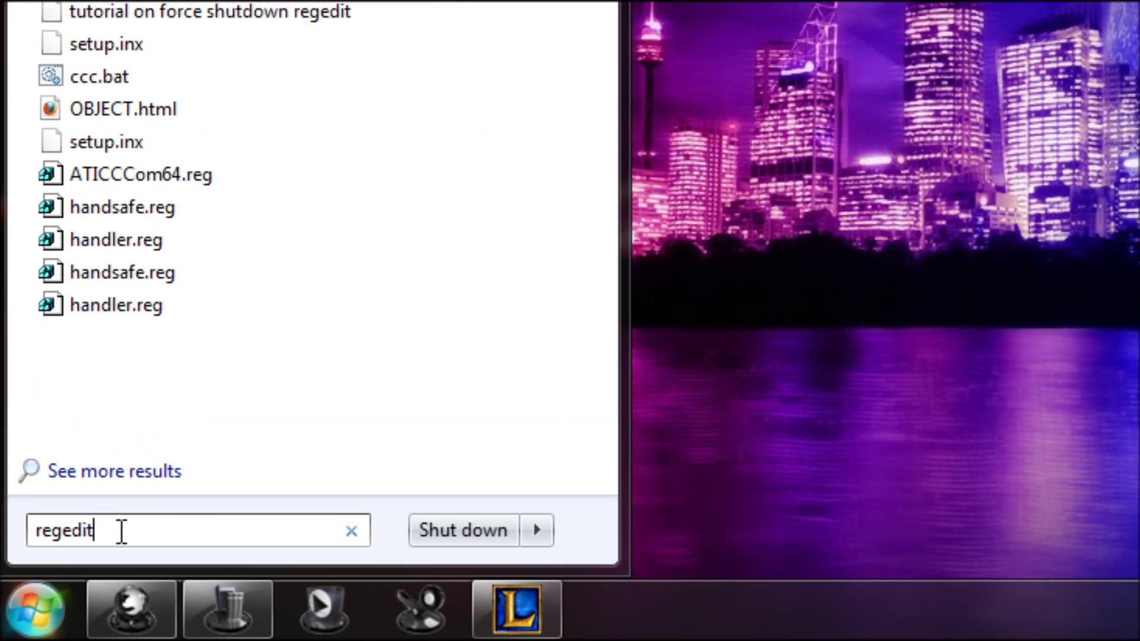
key(Return)
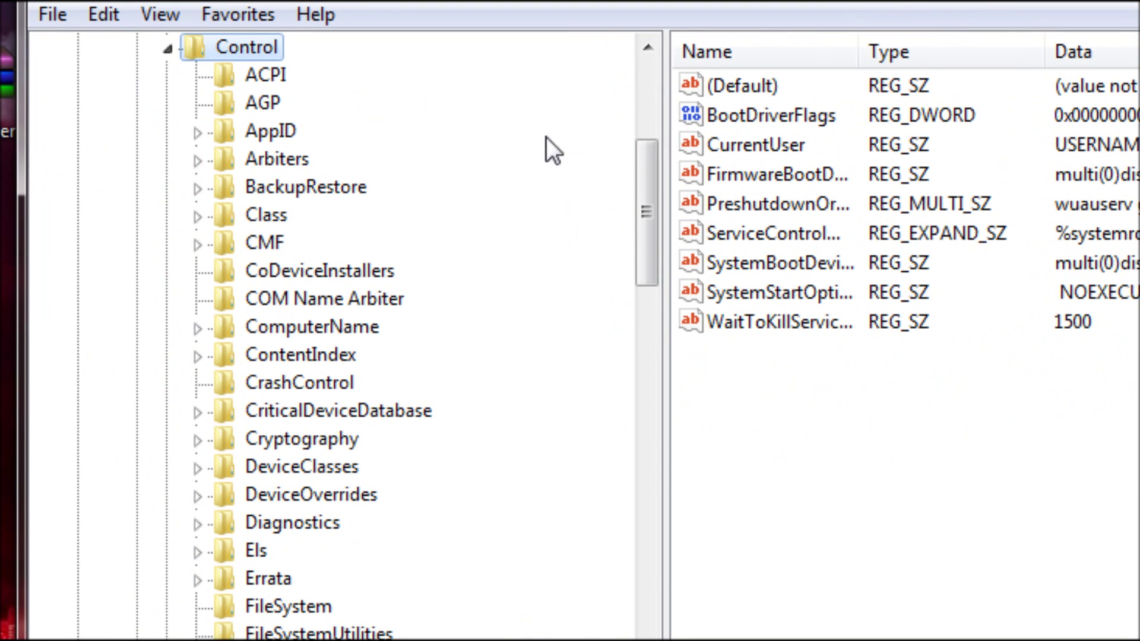
- Browse the Control key's values, glancing at AGP, and select WaitToKillServiceTimeout
drag(643, 173, 661, 5)
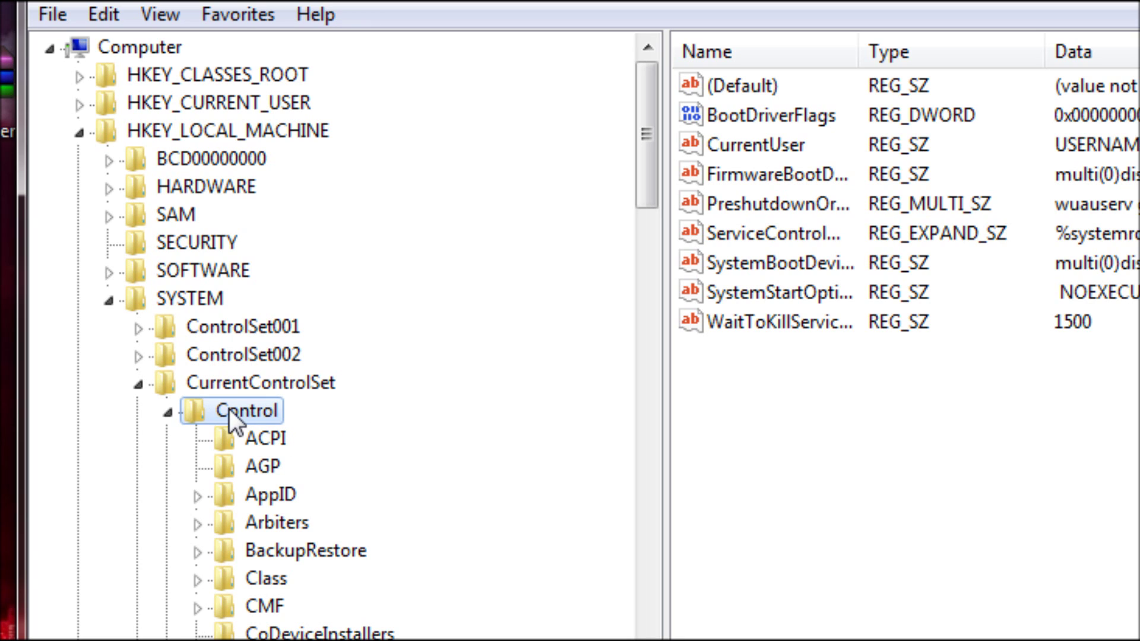
click(264, 468)
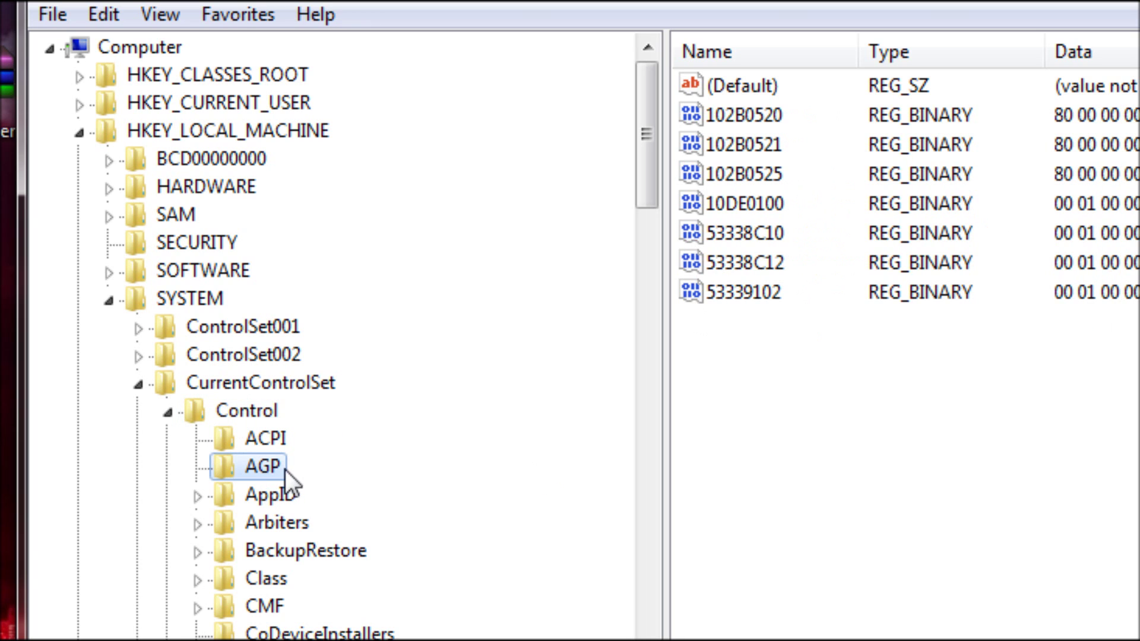
click(246, 408)
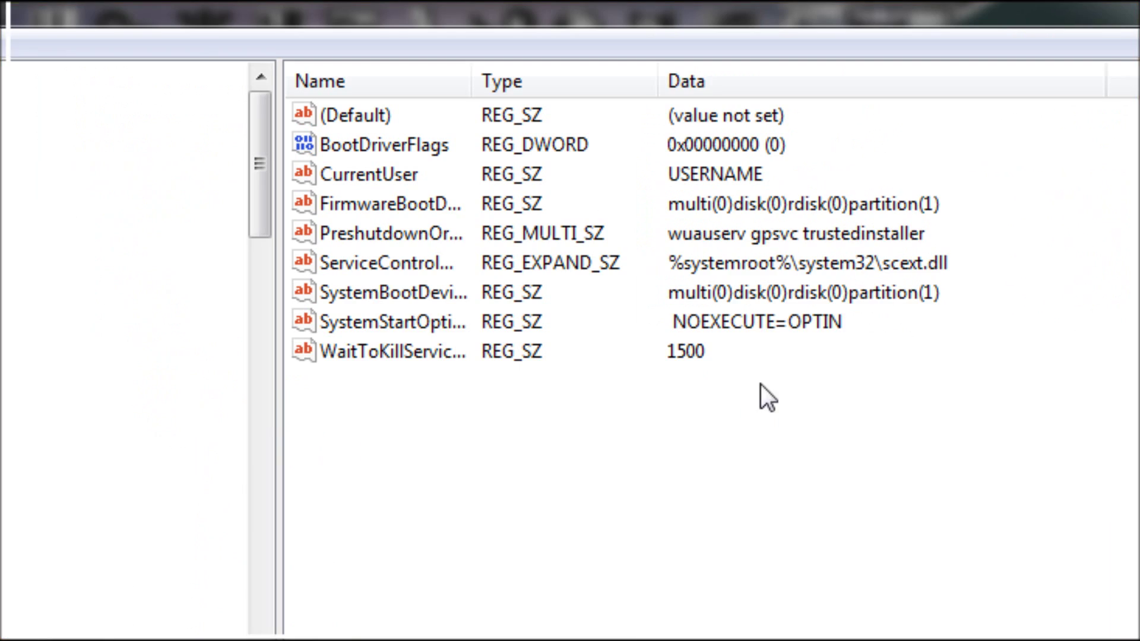
click(159, 355)
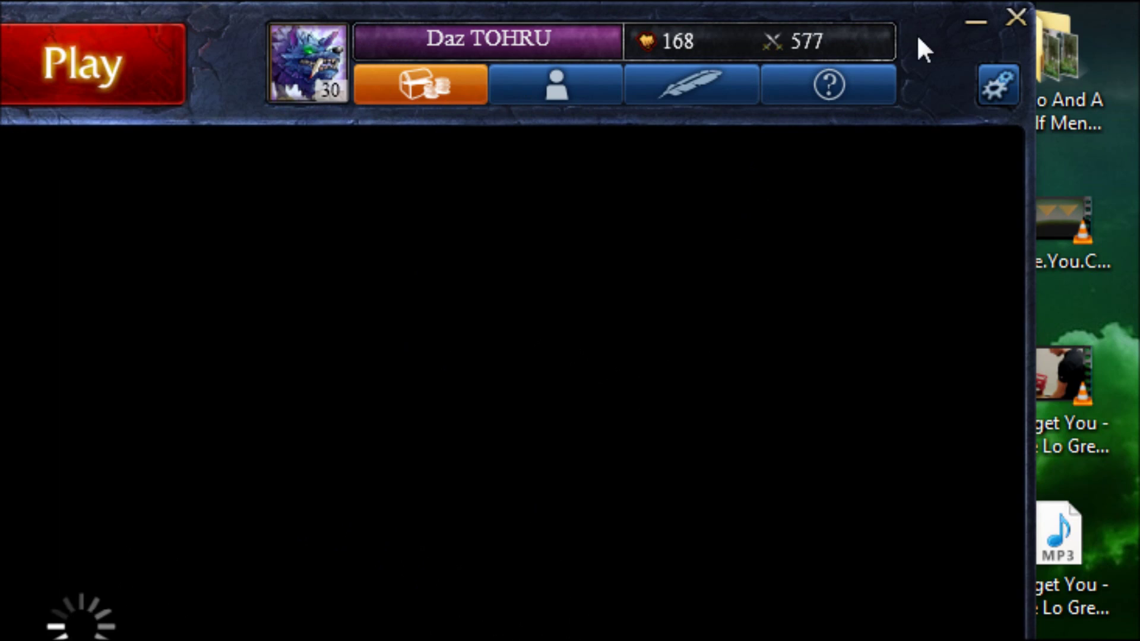
click(971, 19)
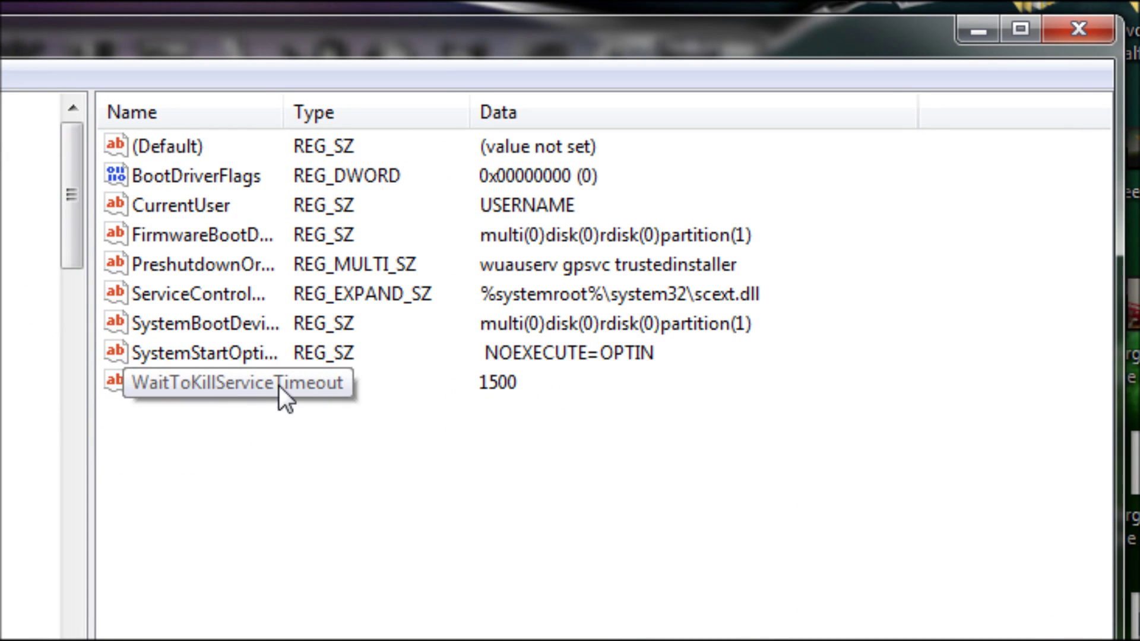
click(512, 387)
right_click(140, 386)
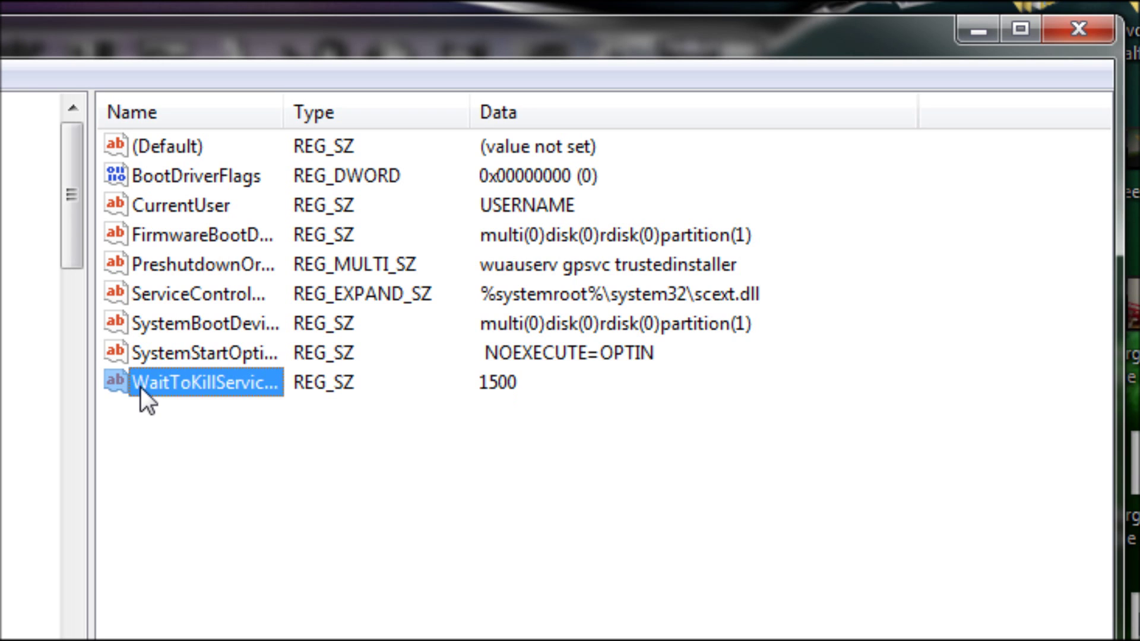
- Set WaitToKillServiceTimeout's value data to 1500 after trying 12000, 3000 and 1000
click(220, 406)
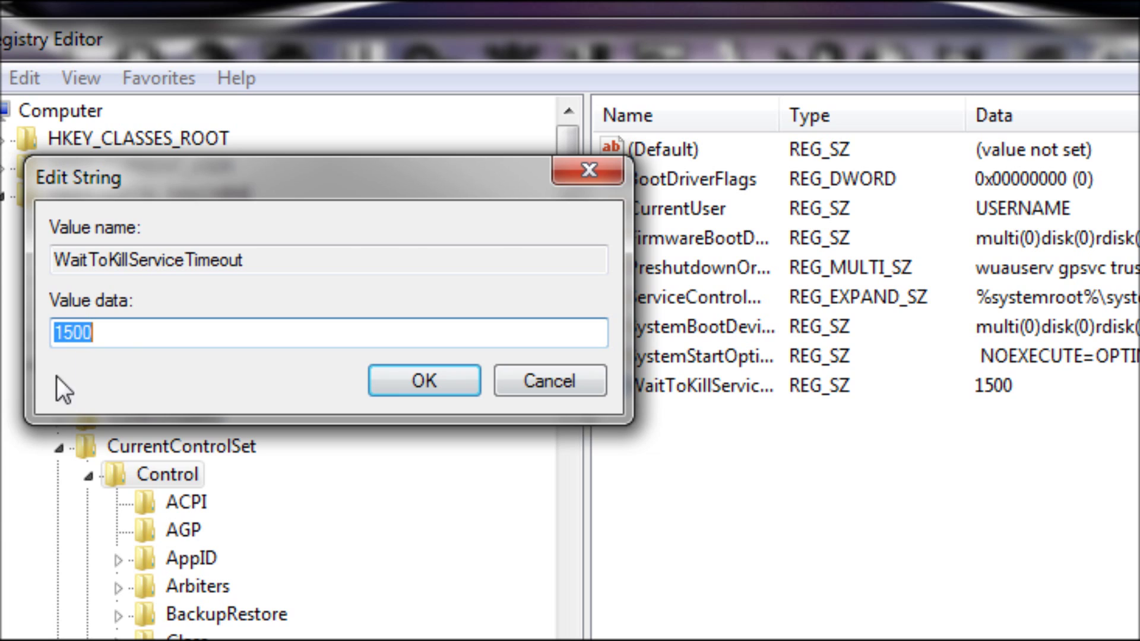
text(1)
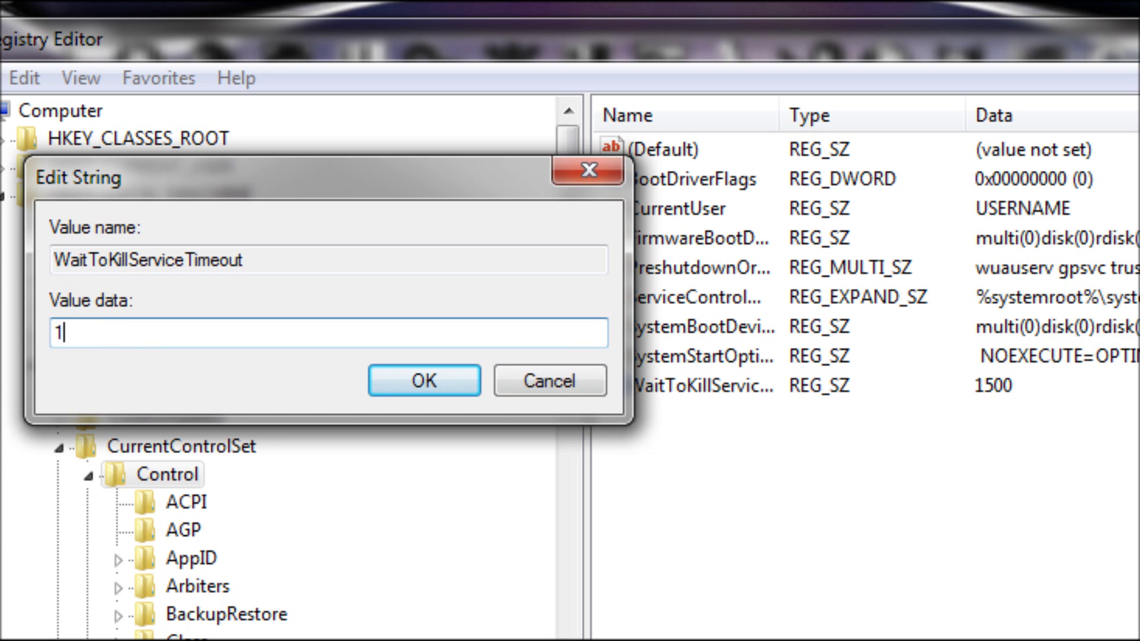
text(2000)
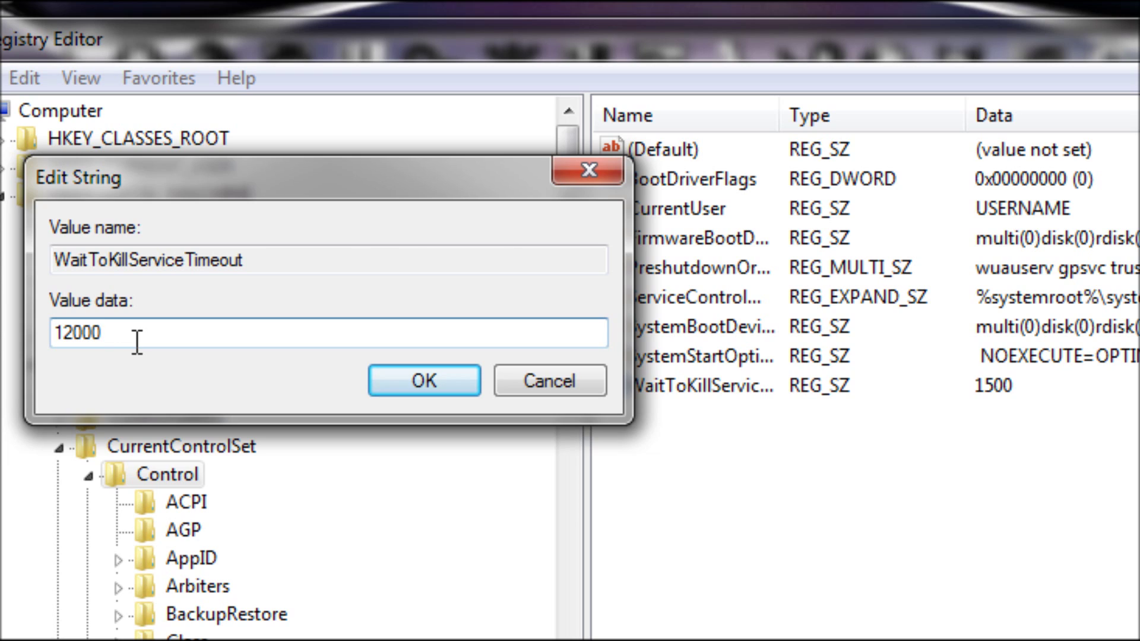
drag(137, 342, 53, 343)
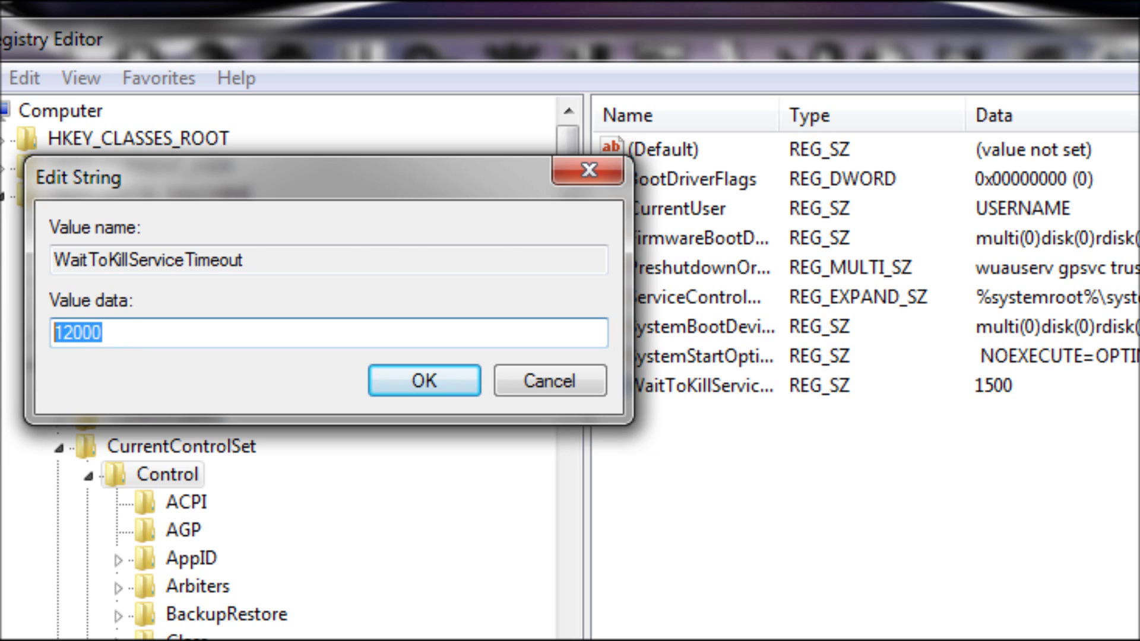
text(300)
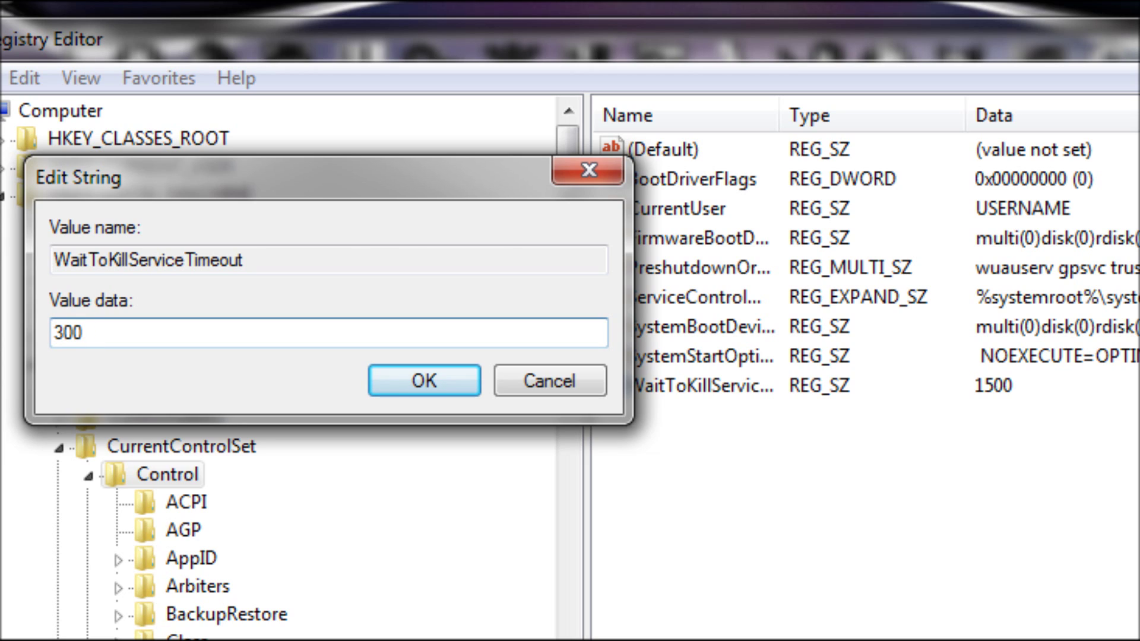
text(0)
key(BackSpace)
key(BackSpace)
key(BackSpace)
key(BackSpace)
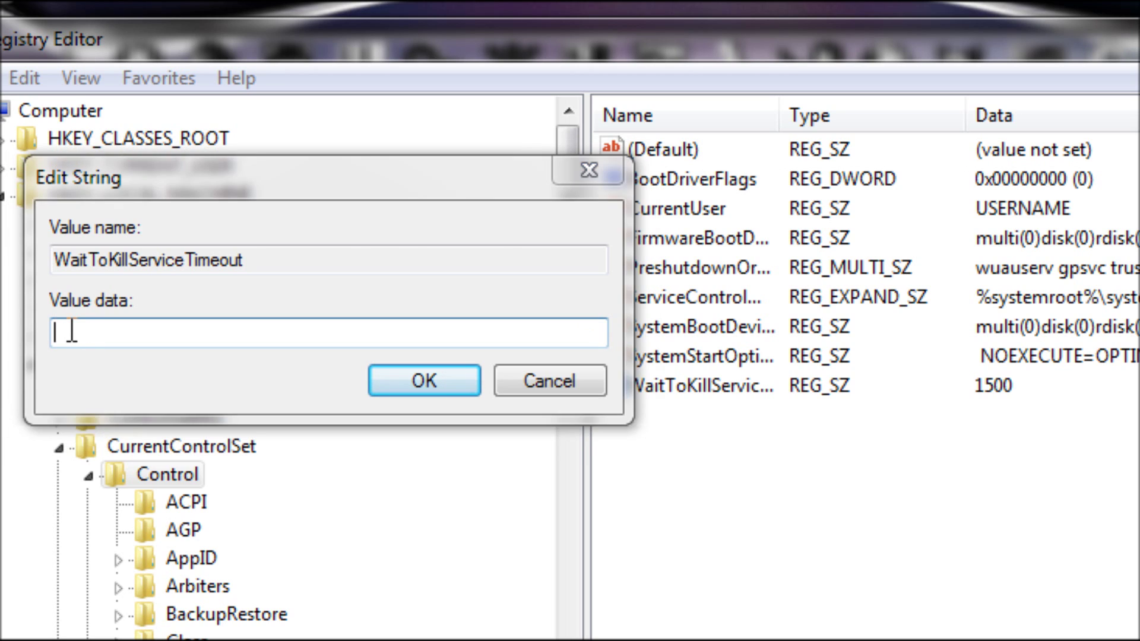
text(1000)
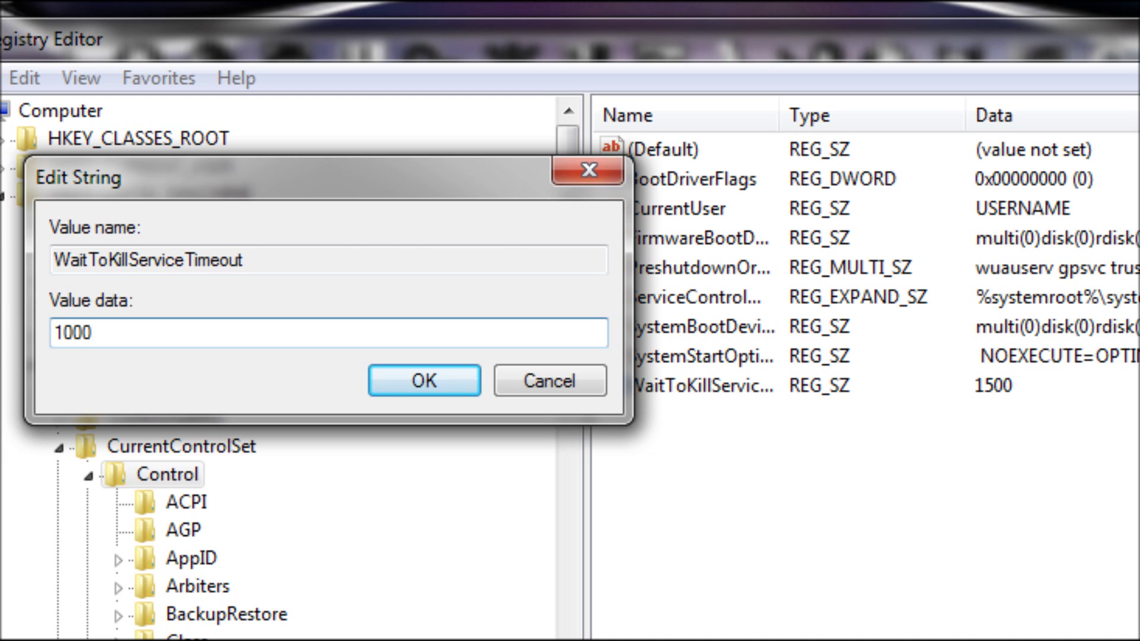
key(BackSpace)
key(BackSpace)
key(BackSpace)
key(BackSpace)
text(1)
text(500)
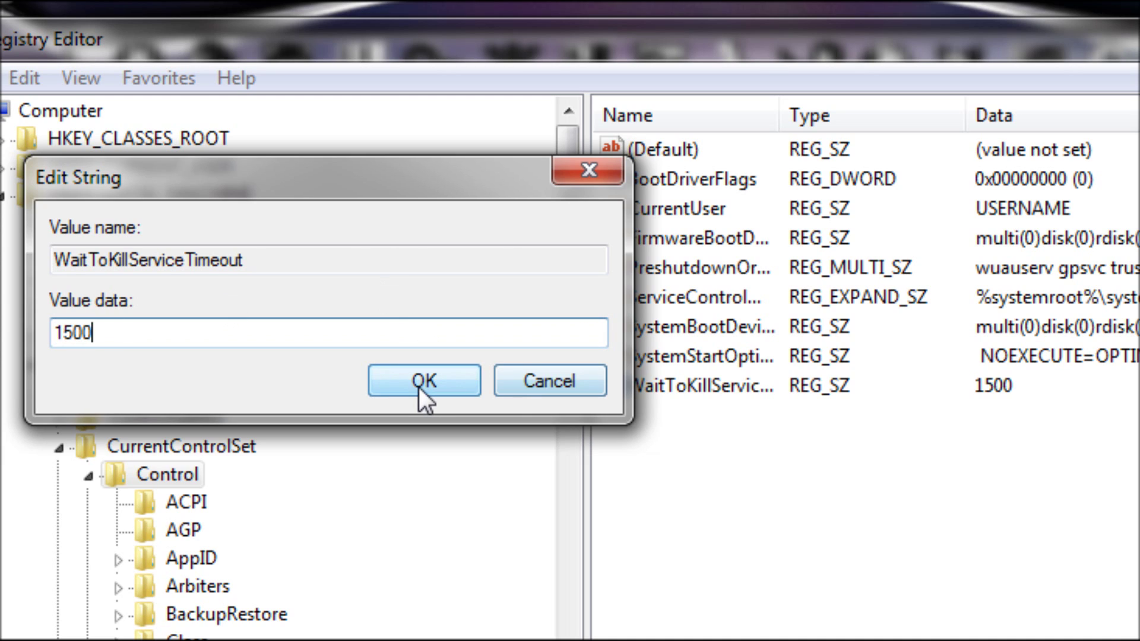
click(422, 386)
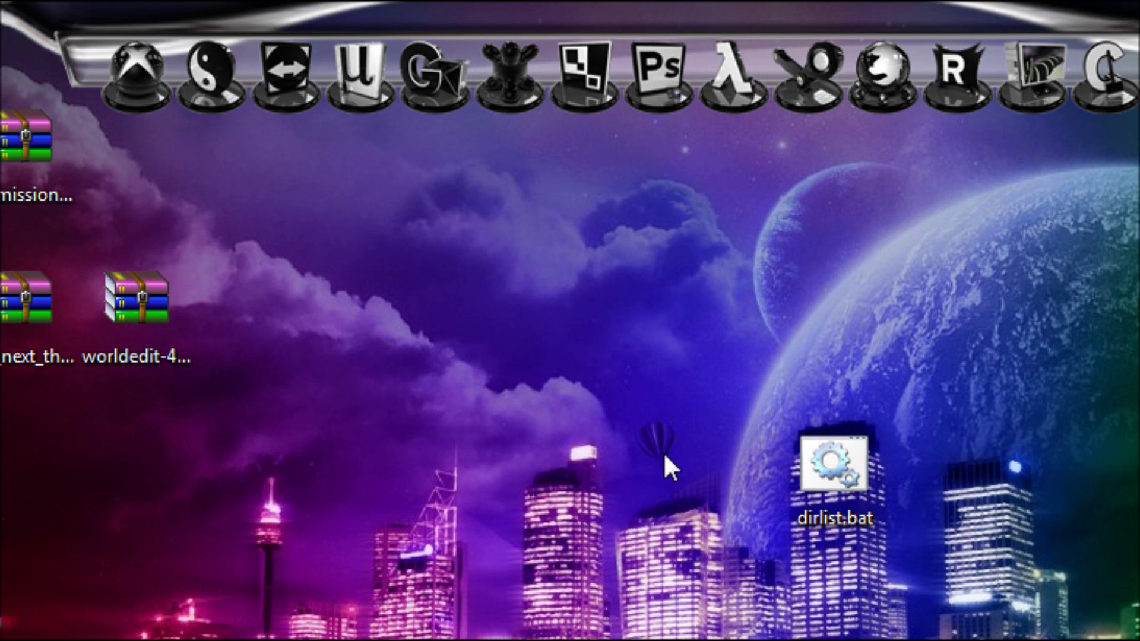
- Launch Mozilla Firefox from the desktop dock
click(872, 81)
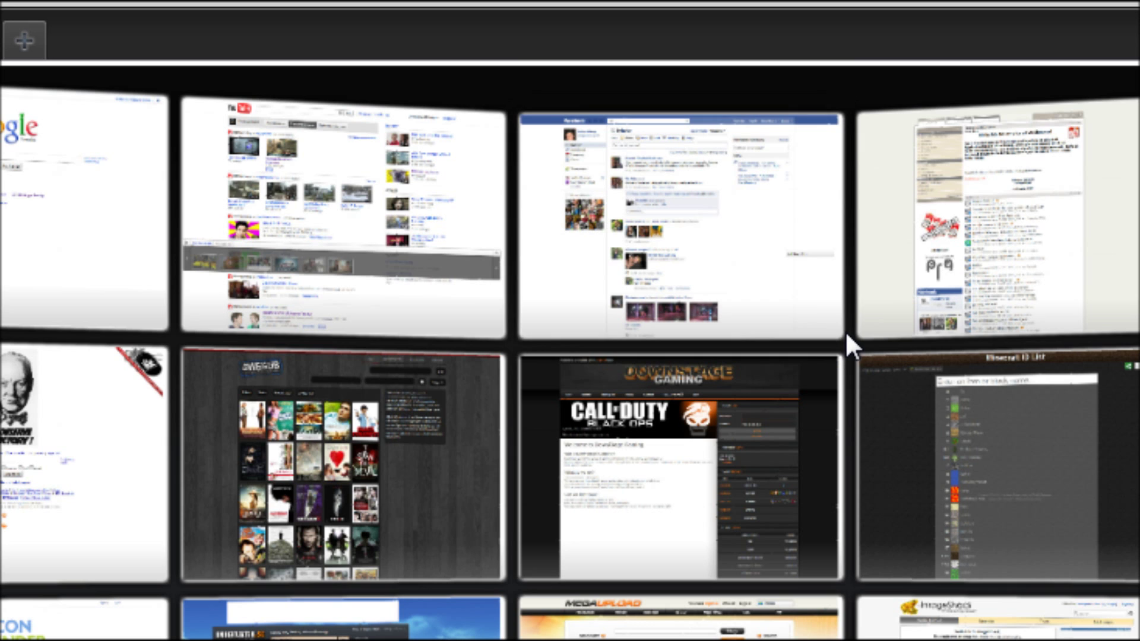